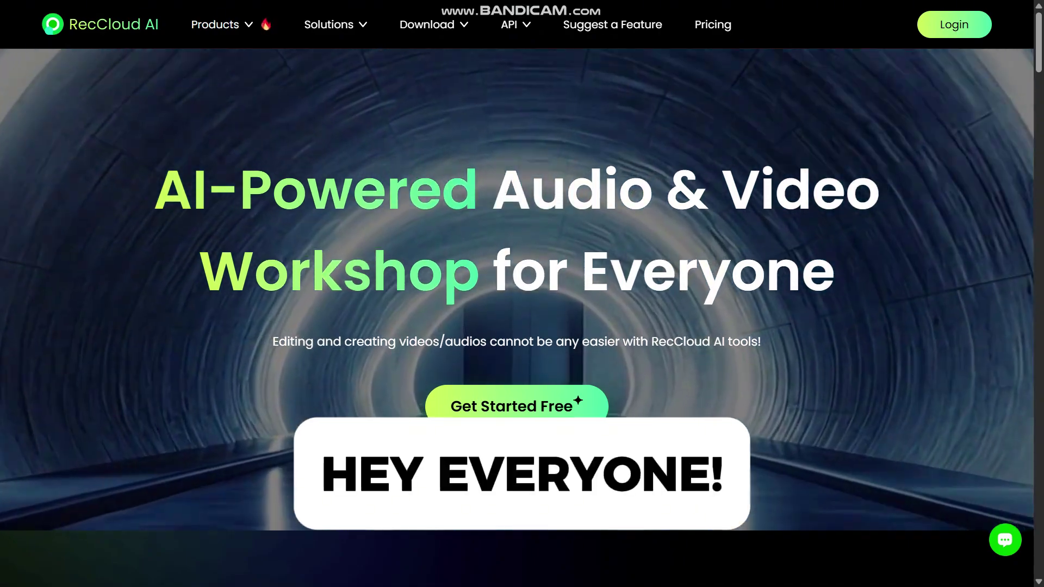
- Scroll down the homepage from the Speech to Text section to the AI Video Generator section
scroll(516, 283, "down", 3)
scroll(517, 317, "down", 4)
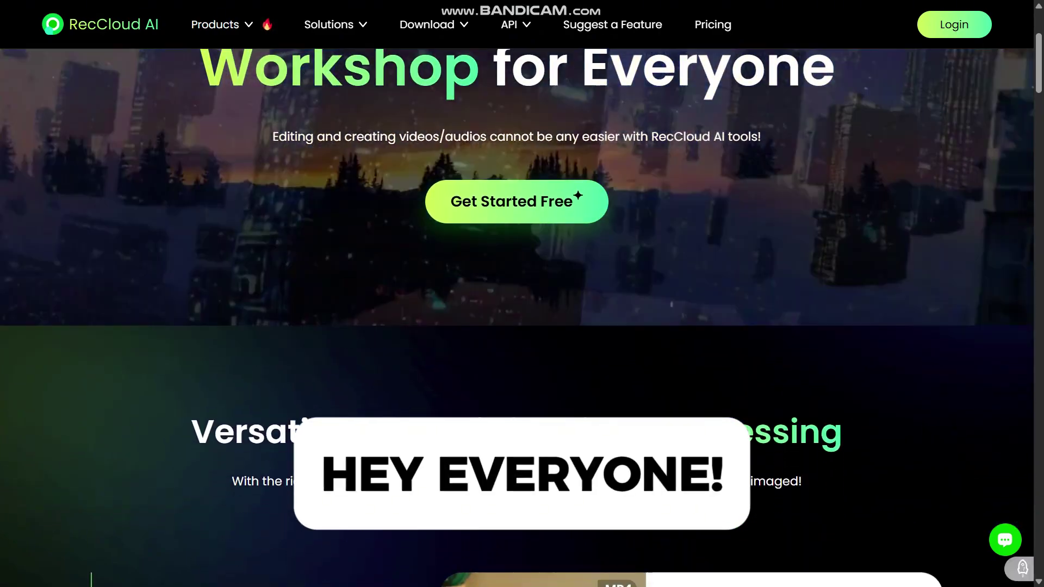
scroll(516, 318, "down", 4)
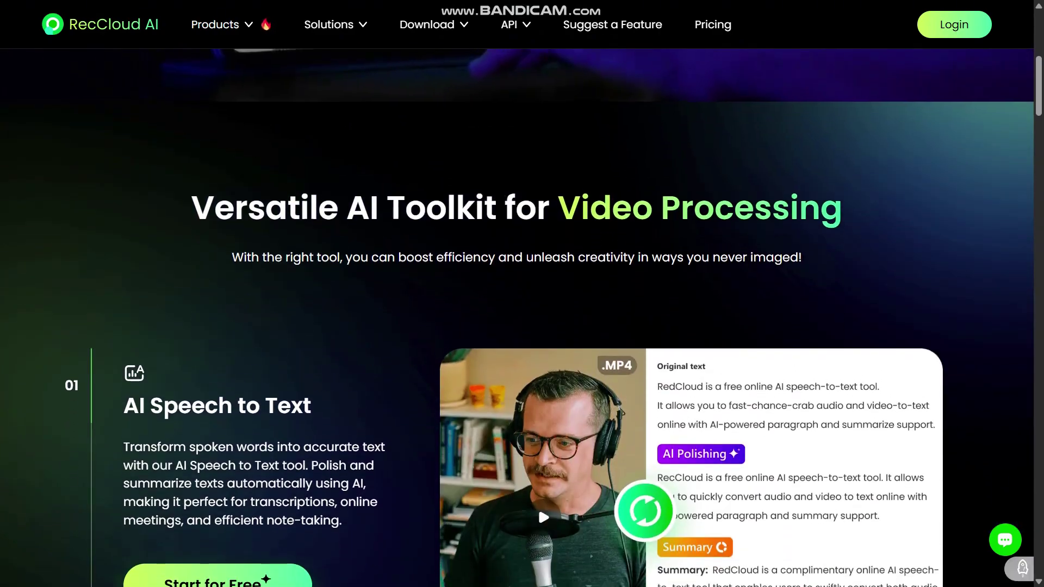
scroll(516, 318, "down", 1)
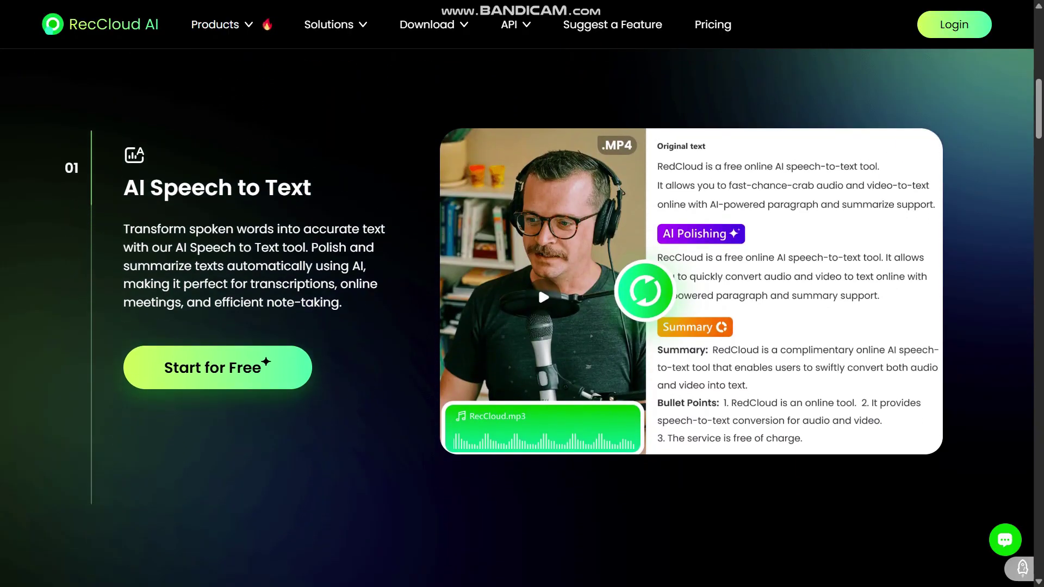
scroll(517, 318, "down", 1)
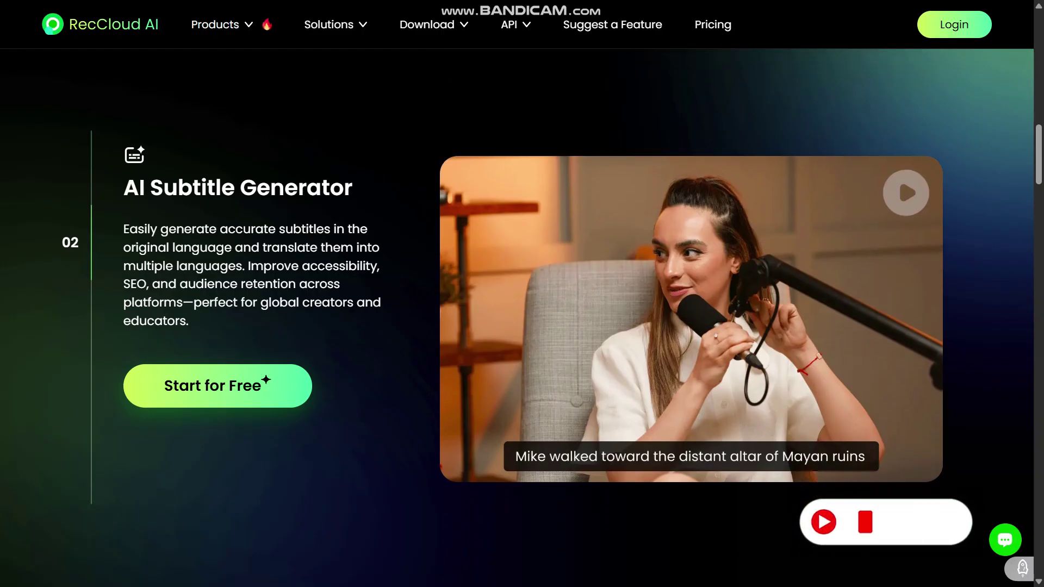
scroll(516, 318, "down", 1)
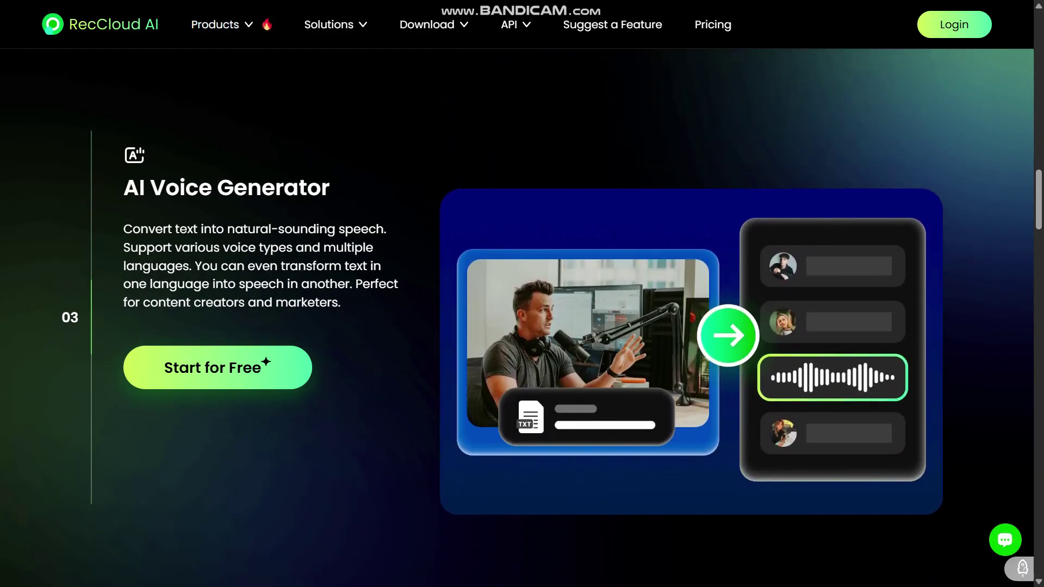
scroll(516, 318, "down", 1)
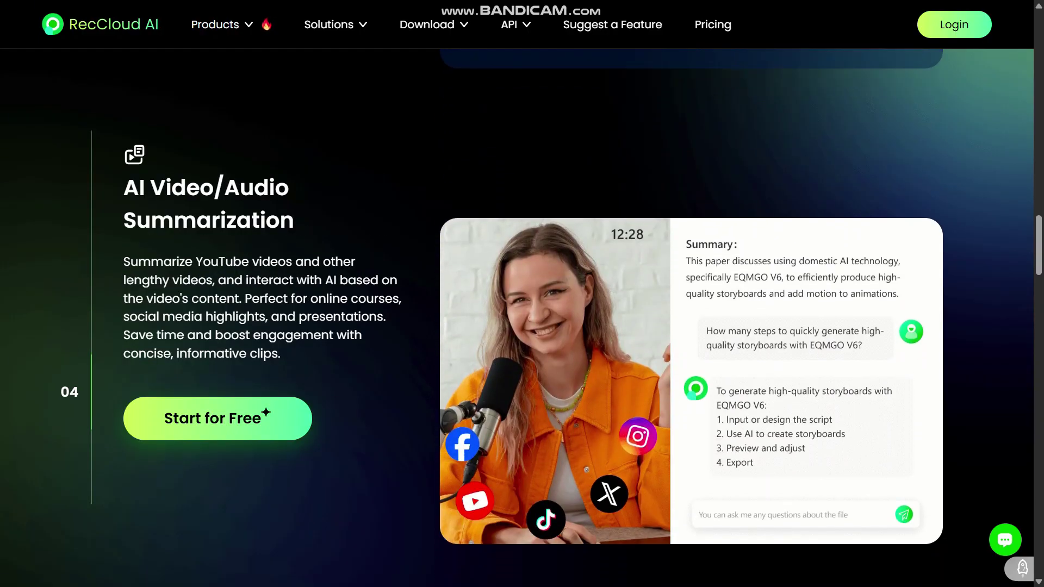
scroll(516, 318, "down", 1)
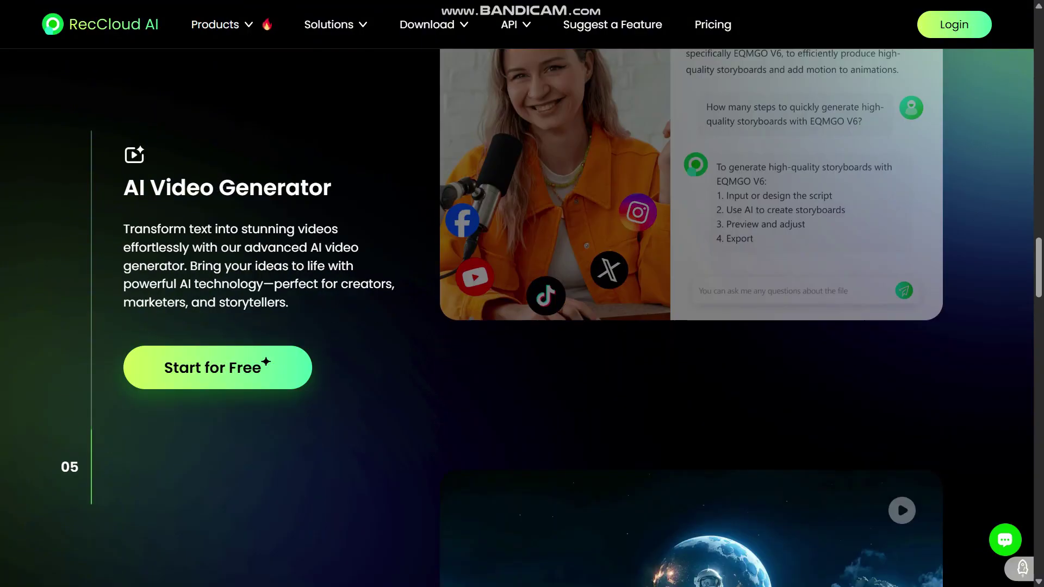
- Scroll the AI Subtitle Generator page while the video upload climbs to 94%
scroll(690, 318, "down", 3)
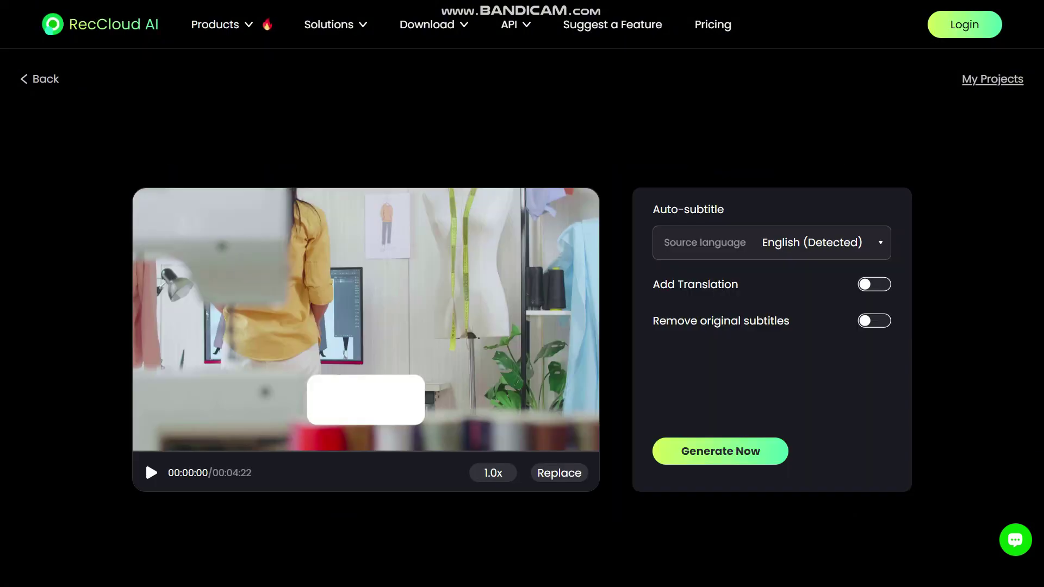
- Enable Add Translation with Vietnamese as the subtitle translation language
left_click(873, 284)
scroll(761, 435, "down", 2)
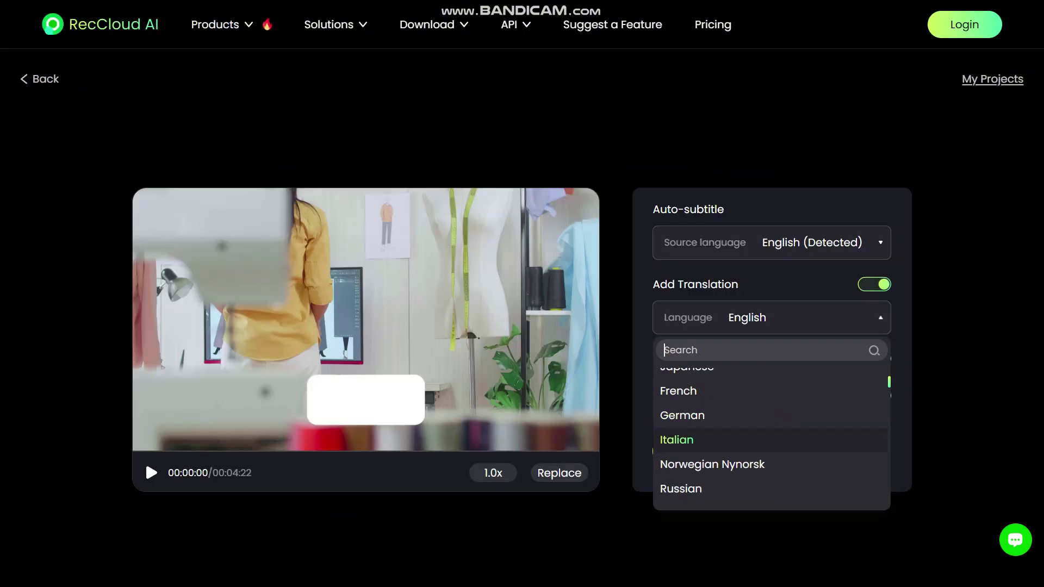
scroll(679, 442, "down", 2)
left_click(680, 442)
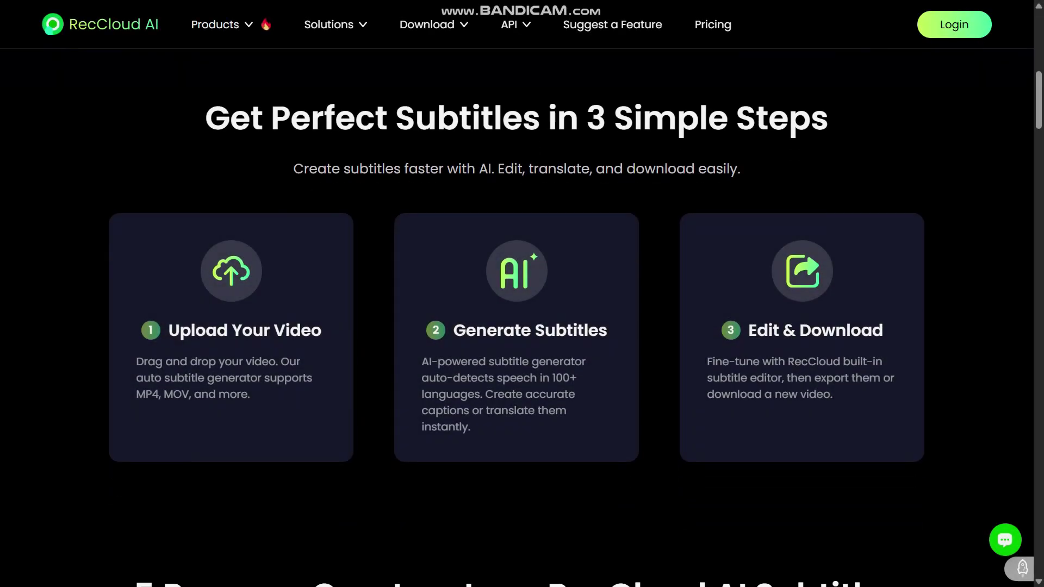
scroll(522, 294, "down", 4)
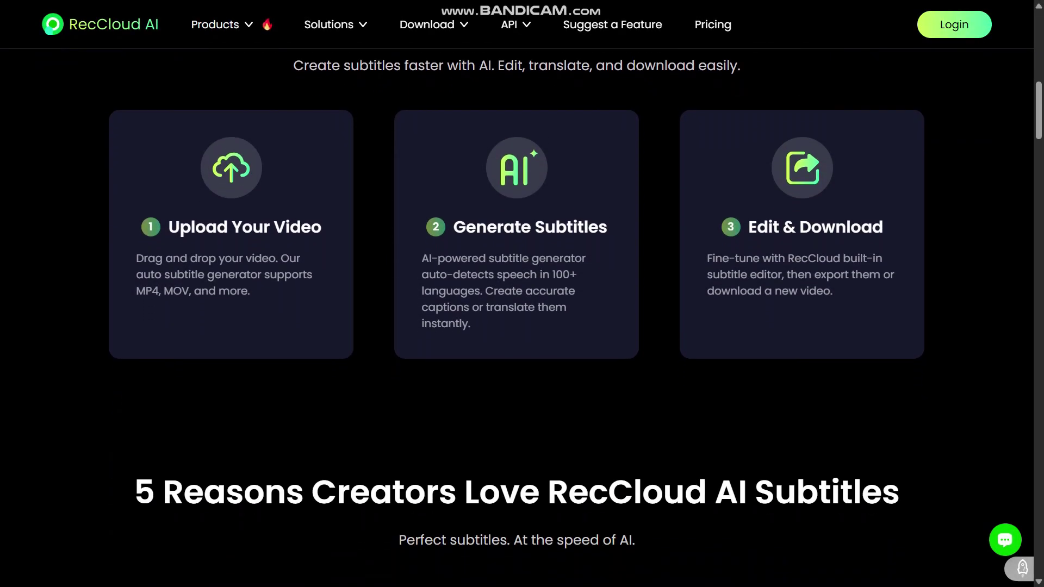
- Scroll down the subtitle page past its Upload, Generate, Edit & Download guide
scroll(522, 293, "down", 4)
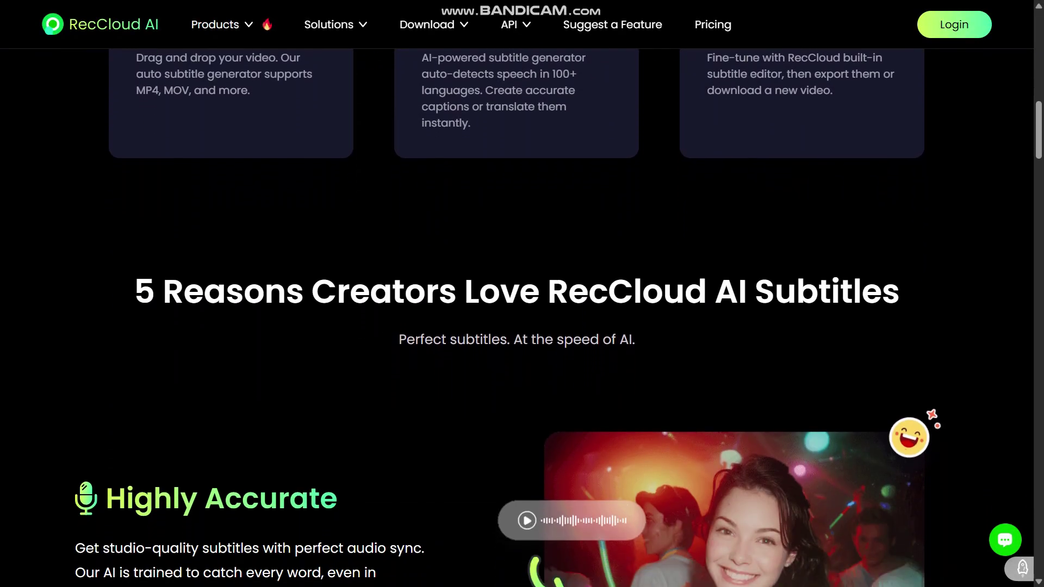
scroll(522, 293, "down", 4)
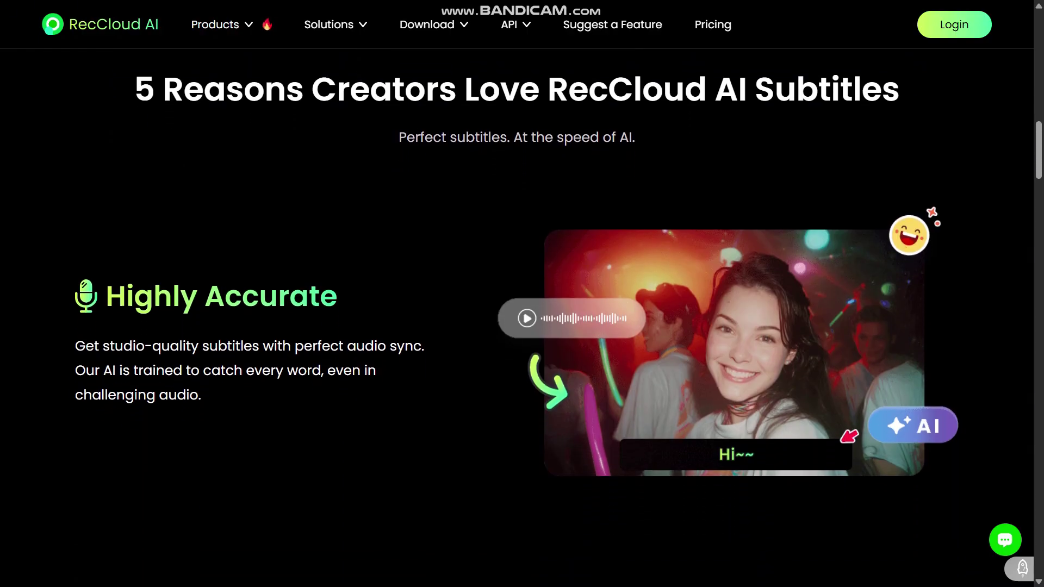
scroll(522, 294, "down", 4)
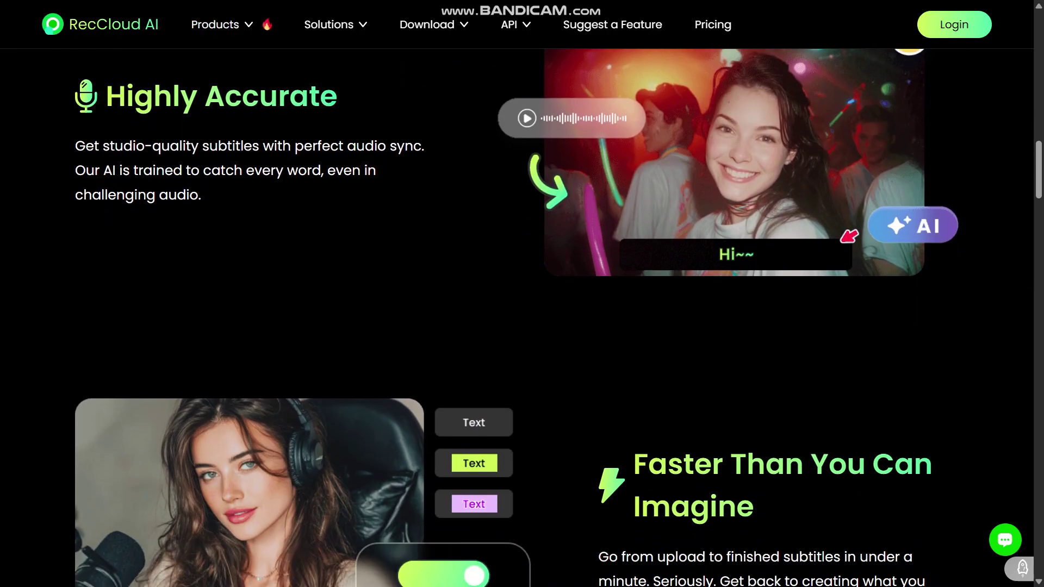
scroll(522, 293, "down", 1)
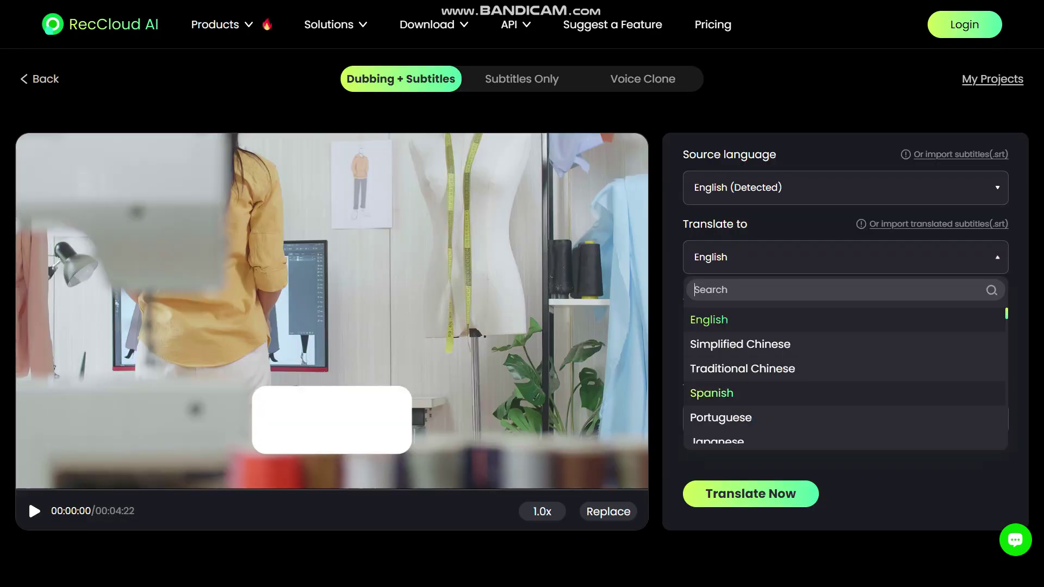
- Set Vietnamese as the target language and start translating the video
key("Down")
key("Down")
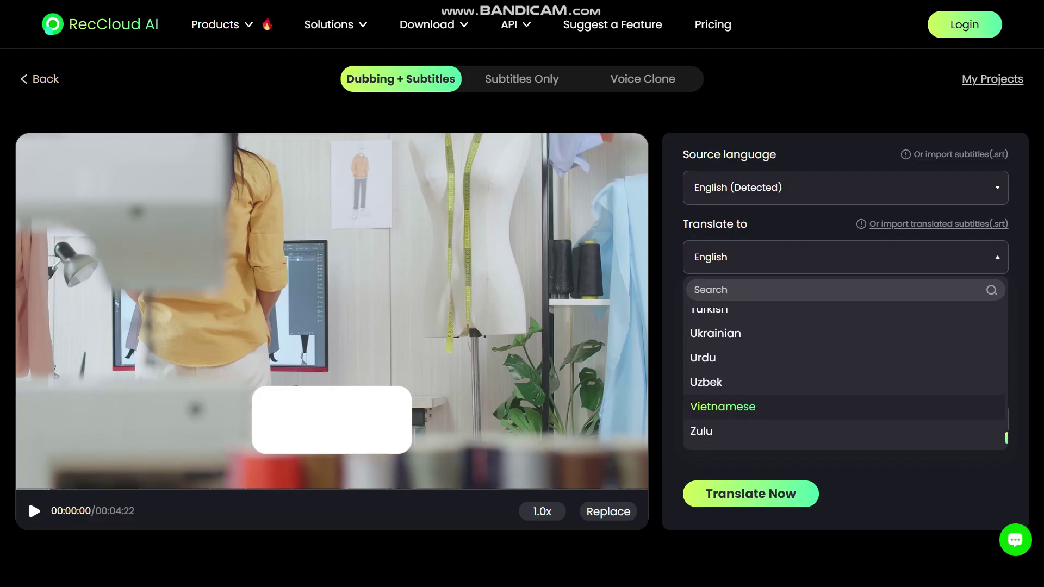
key("Return")
left_click(750, 497)
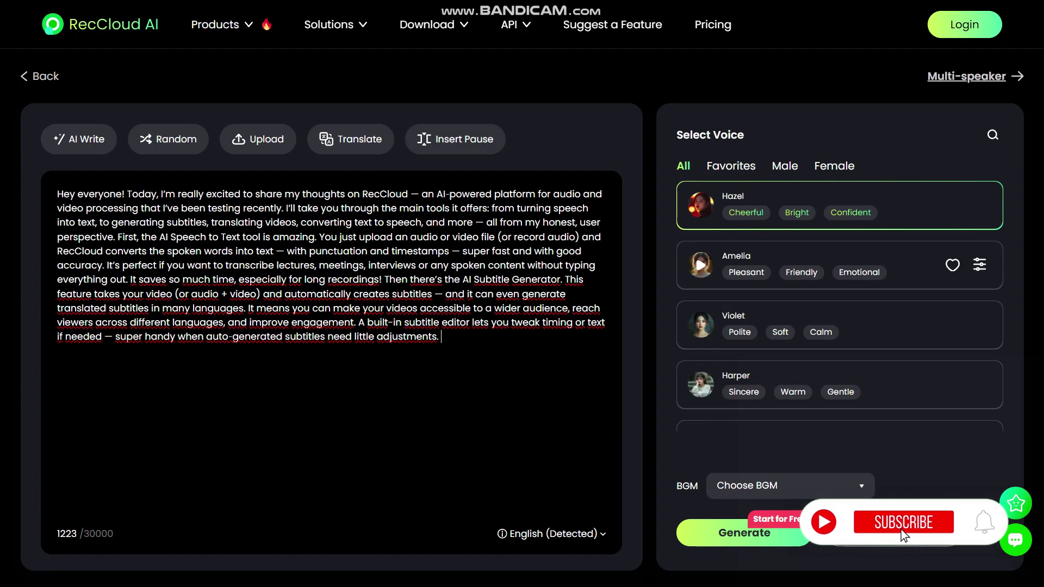
- Convert the script to speech with the Stella voice and Fashion background music
scroll(839, 304, "down", 2)
left_click(839, 308)
left_click(790, 485)
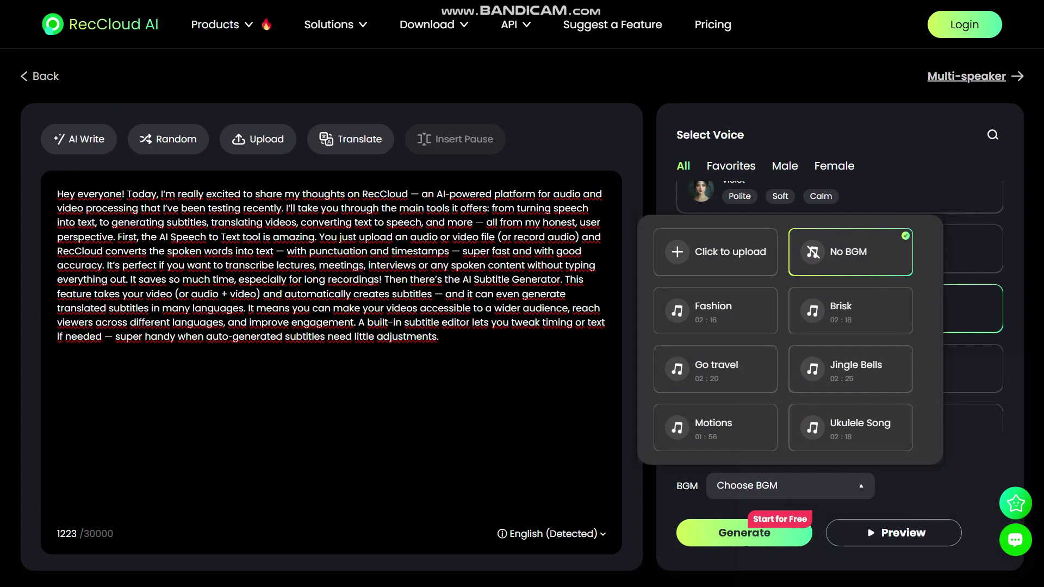
left_click(729, 310)
left_click(744, 532)
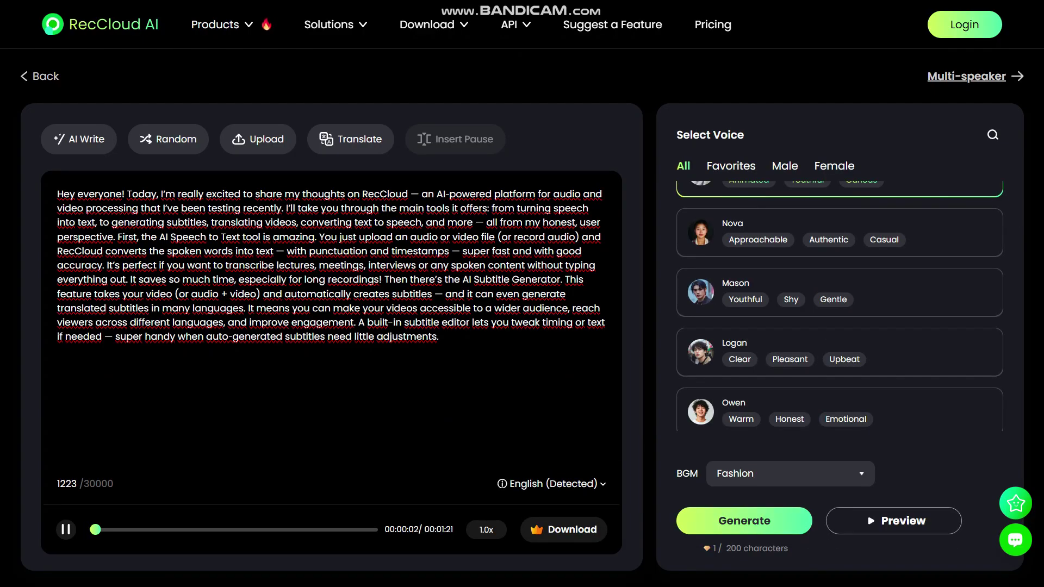
- Open the text language list, then scroll down through the AI Voice Generator page
left_click(552, 483)
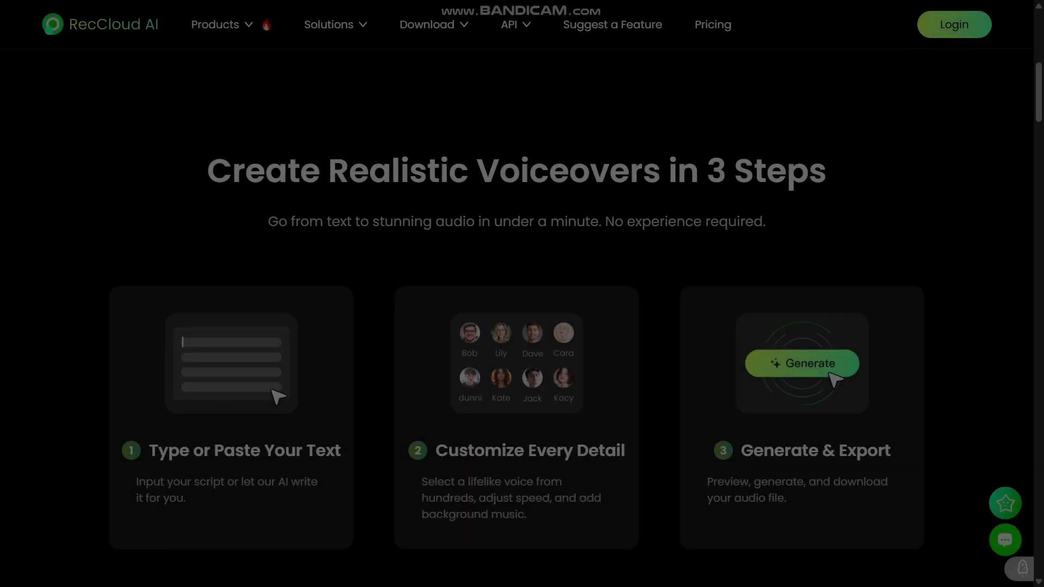
scroll(522, 315, "down", 7)
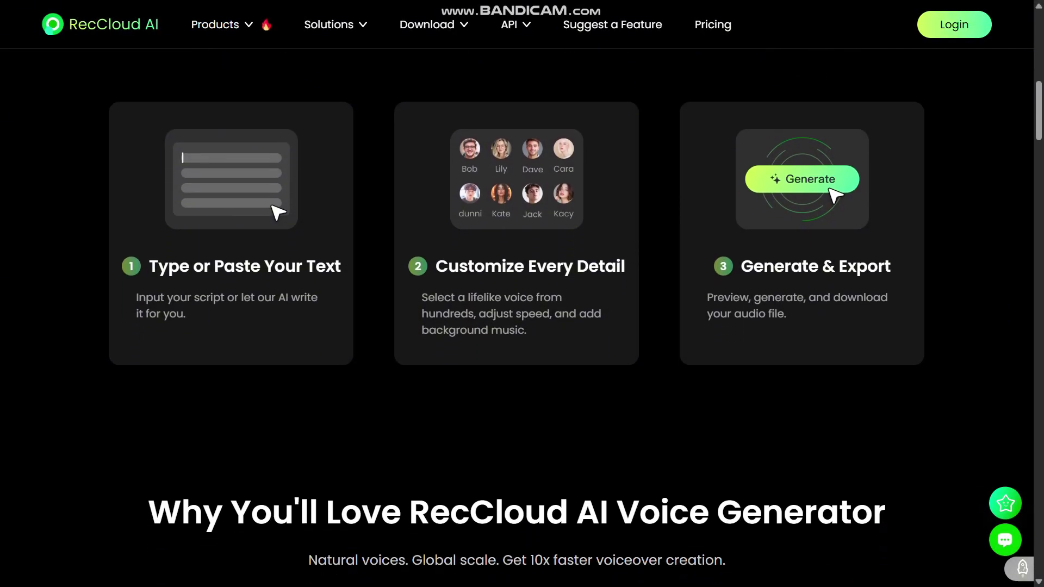
scroll(521, 315, "down", 7)
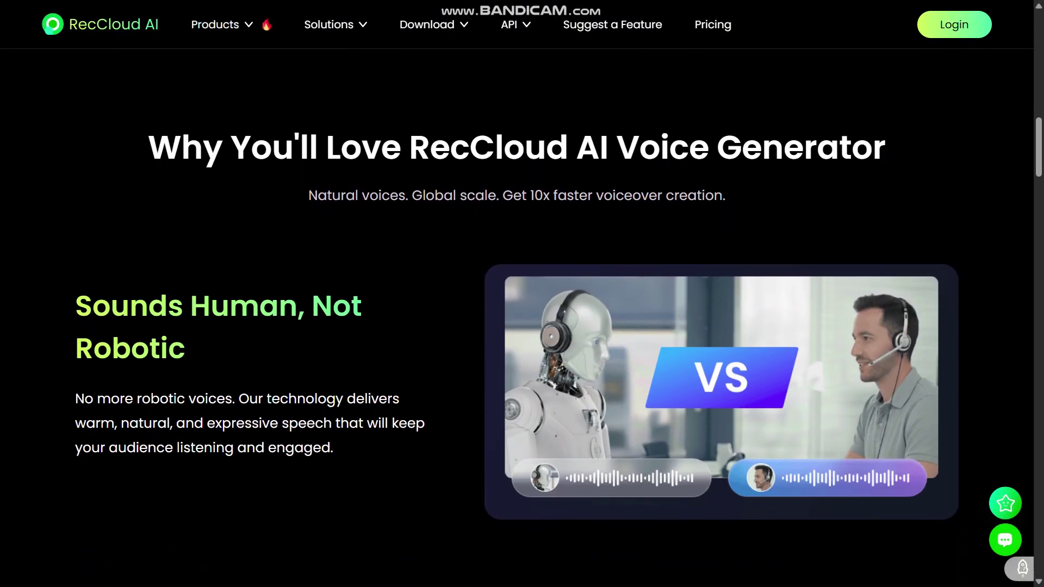
scroll(522, 316, "down", 7)
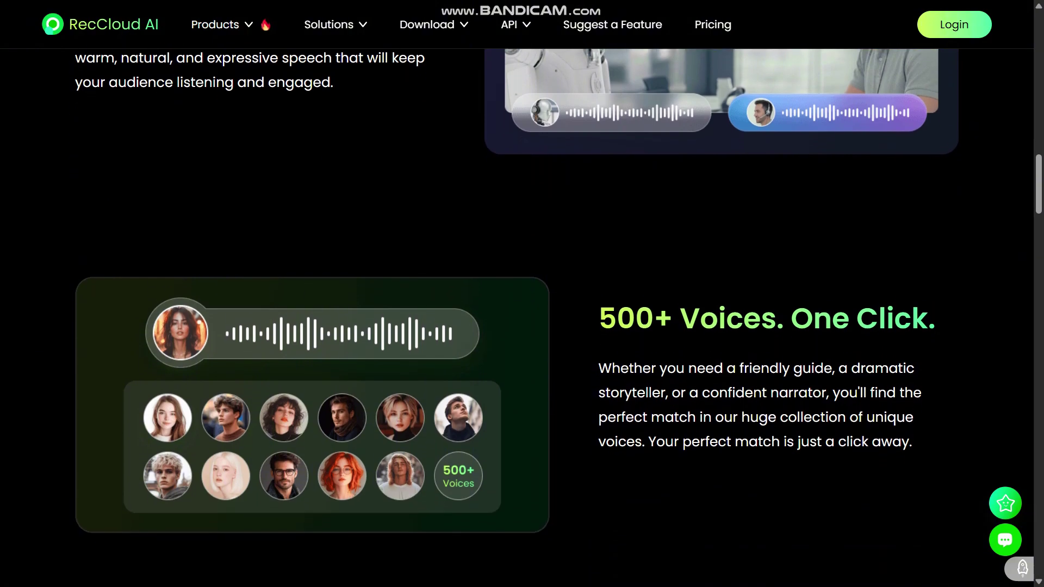
scroll(522, 315, "down", 7)
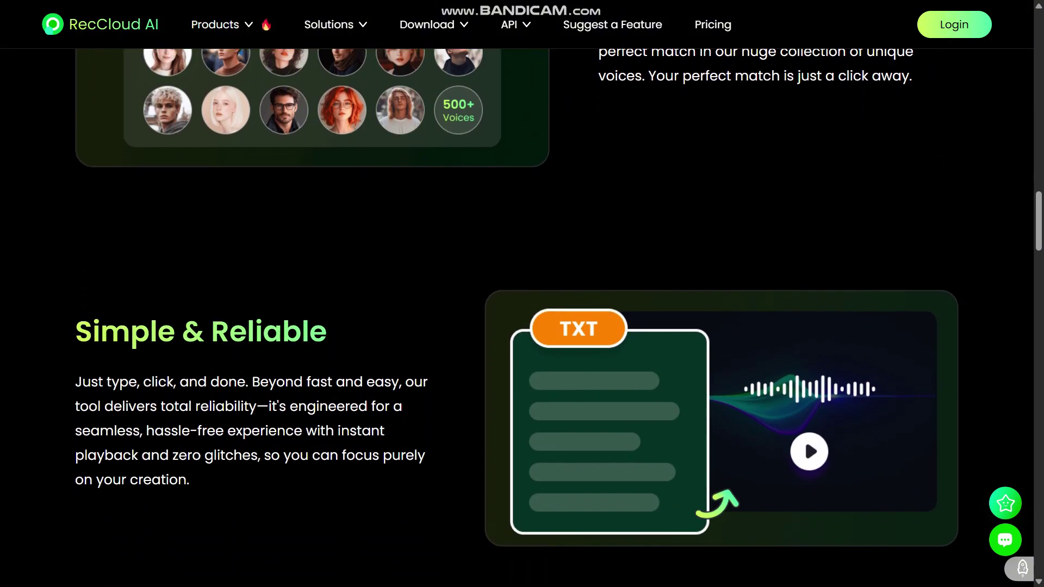
scroll(522, 315, "down", 7)
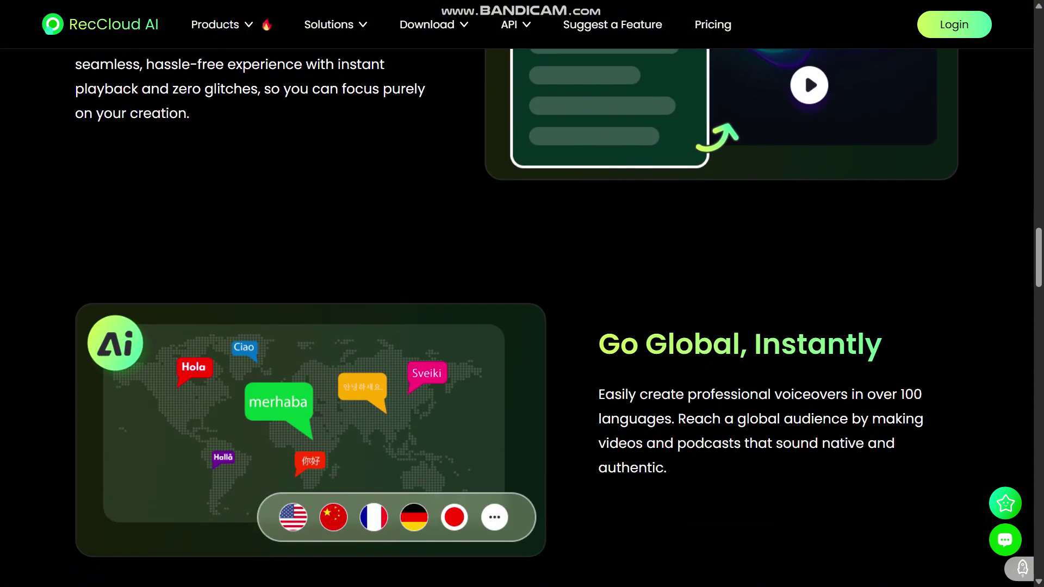
scroll(522, 315, "down", 2)
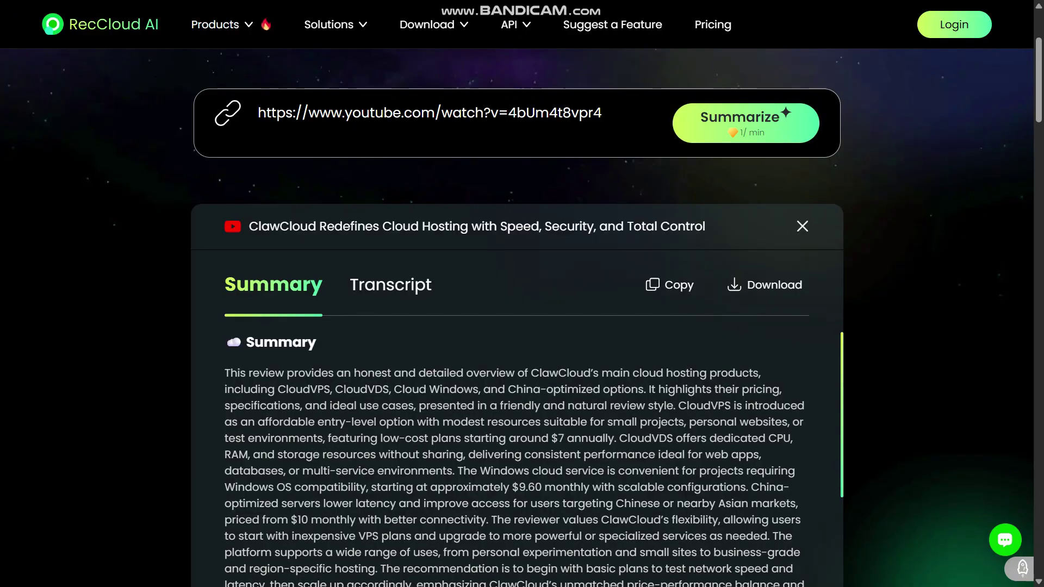
scroll(230, 179, "down", 1)
scroll(229, 180, "down", 3)
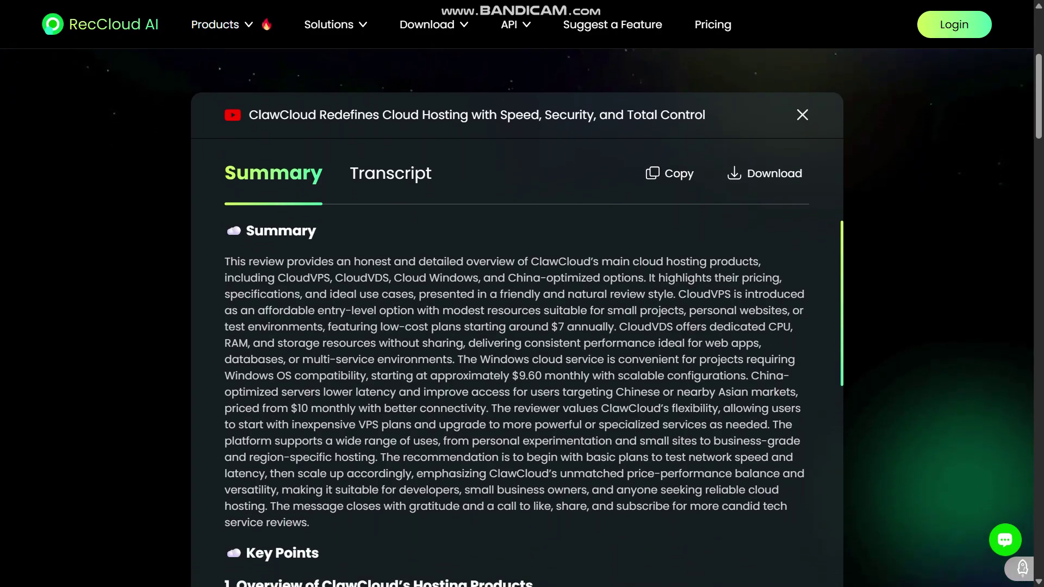
scroll(516, 326, "down", 1)
left_click(382, 101)
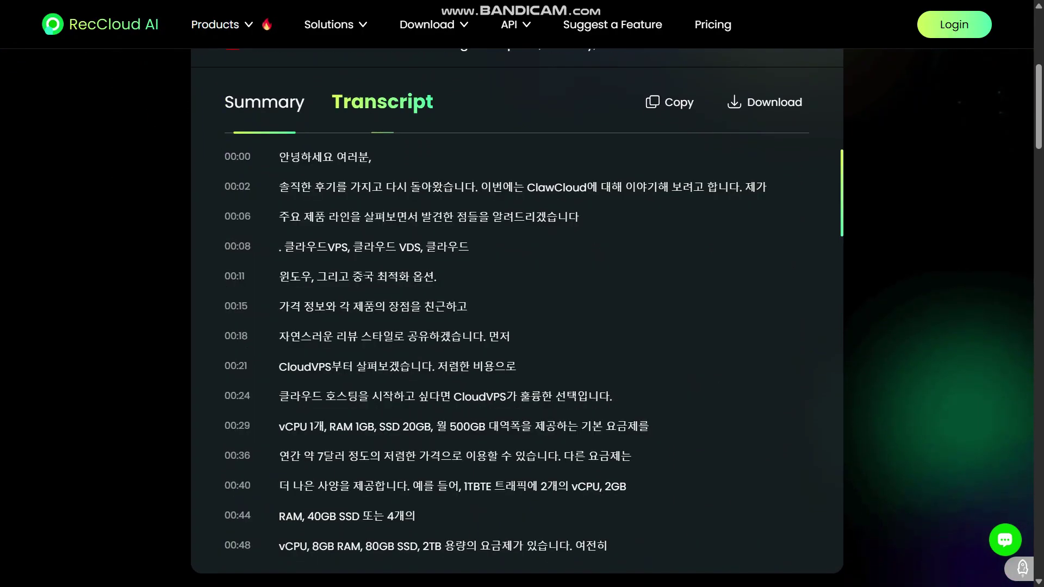
left_click(264, 101)
scroll(516, 353, "down", 5)
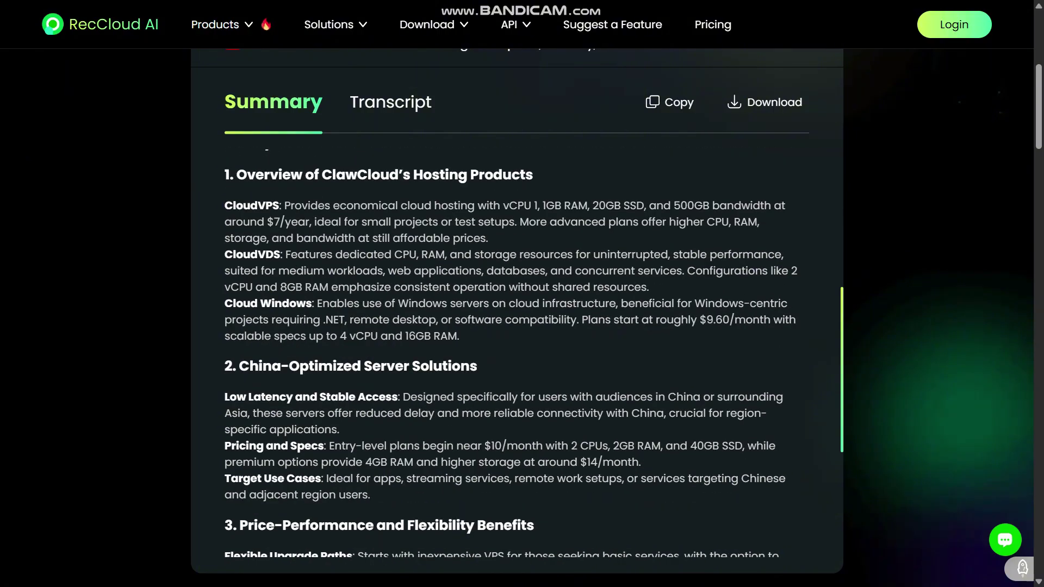
scroll(516, 326, "down", 3)
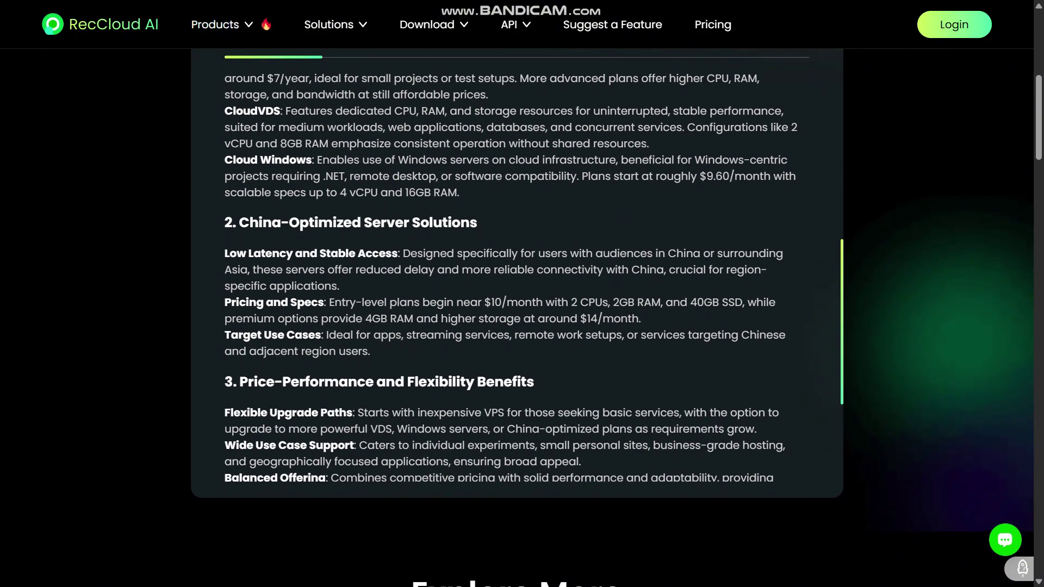
scroll(517, 326, "down", 3)
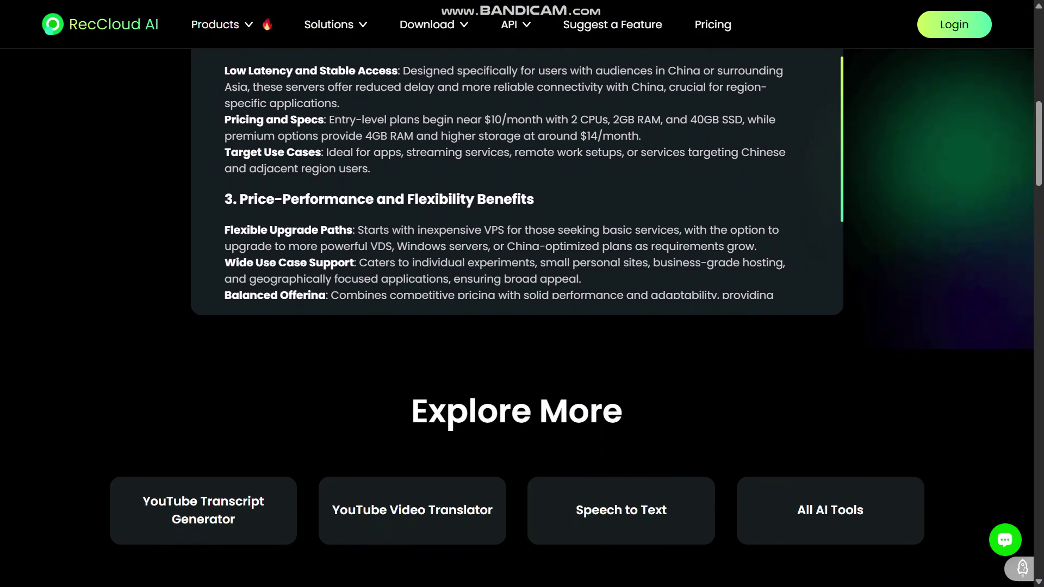
scroll(516, 326, "down", 3)
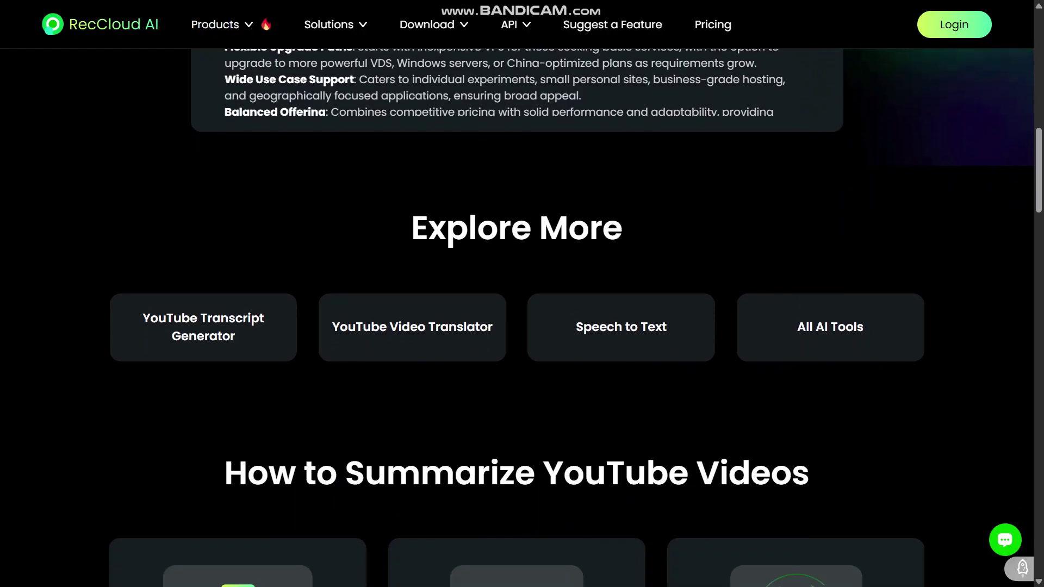
scroll(516, 326, "down", 3)
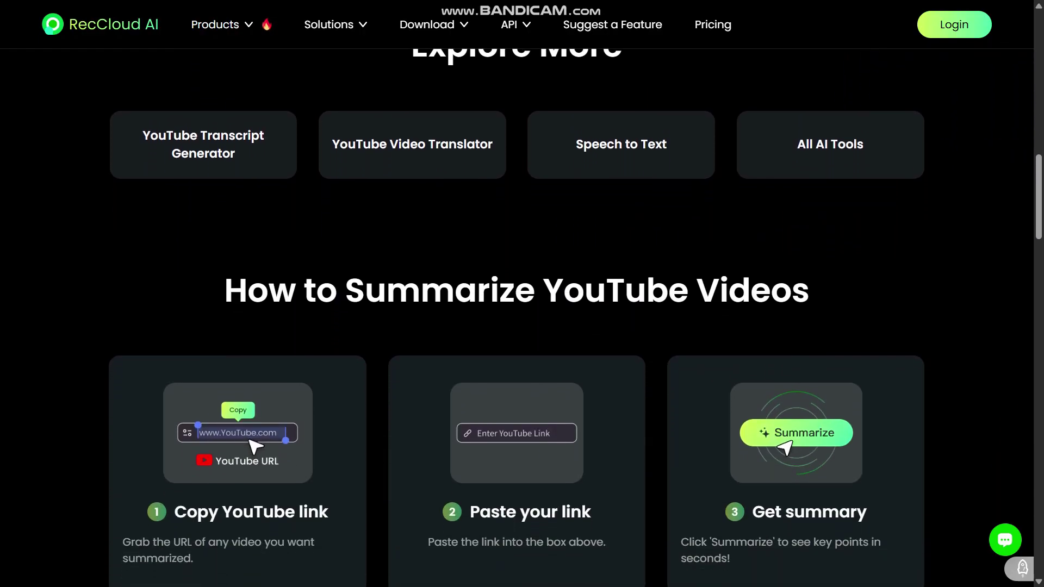
scroll(517, 326, "down", 3)
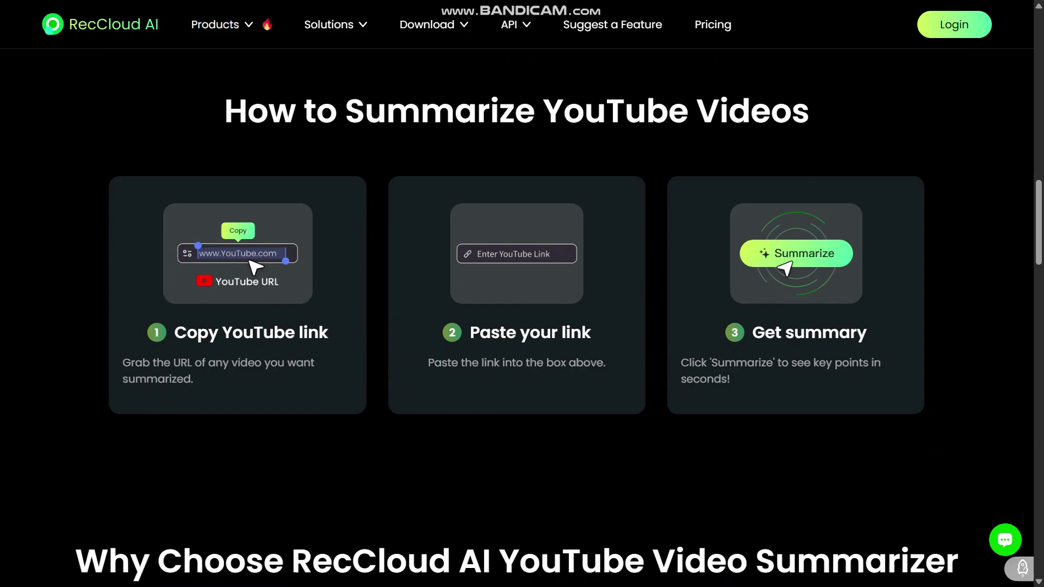
scroll(517, 326, "down", 3)
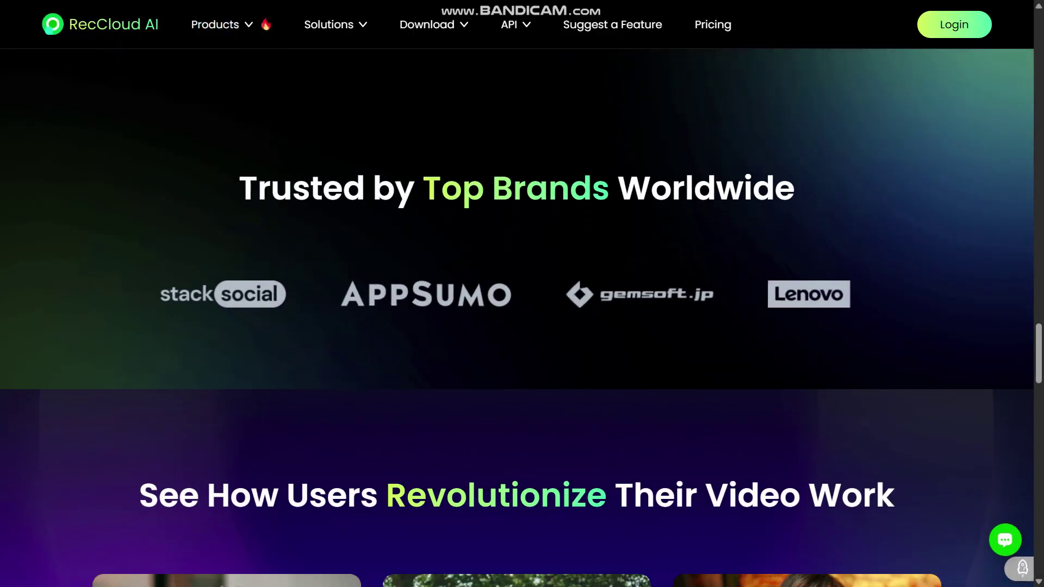
scroll(522, 315, "down", 2)
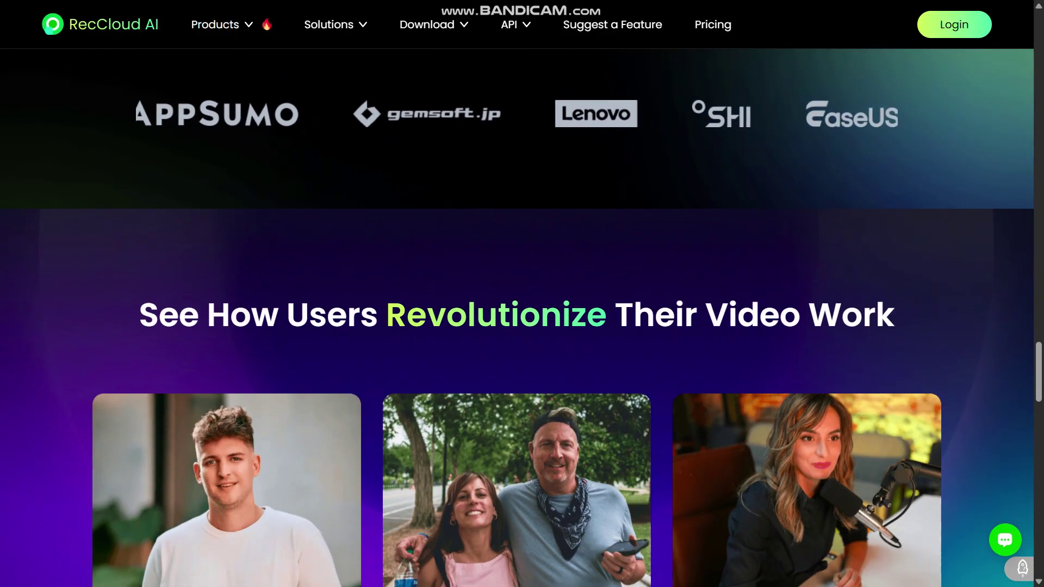
scroll(522, 315, "down", 4)
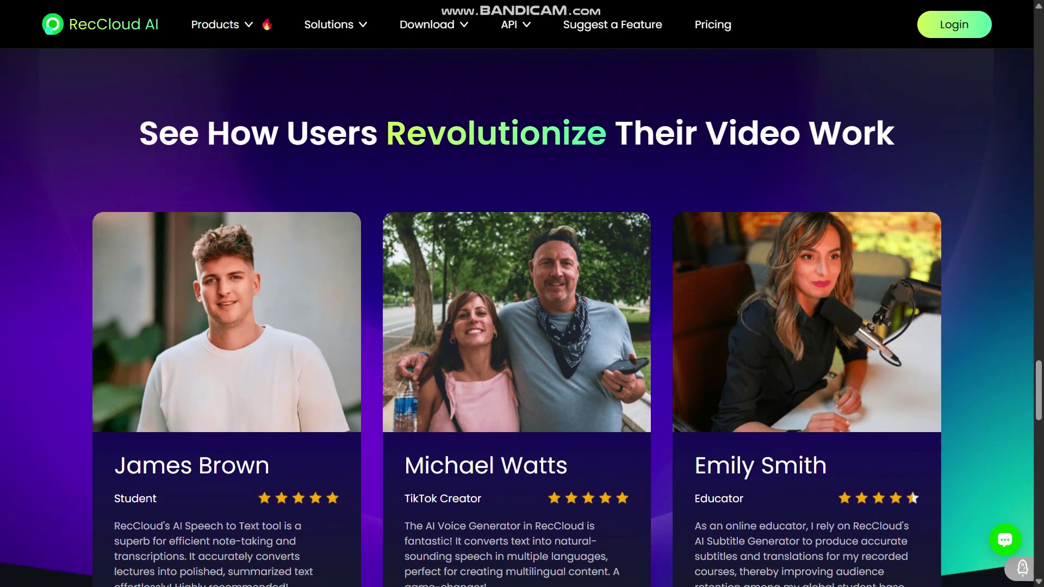
scroll(521, 315, "down", 4)
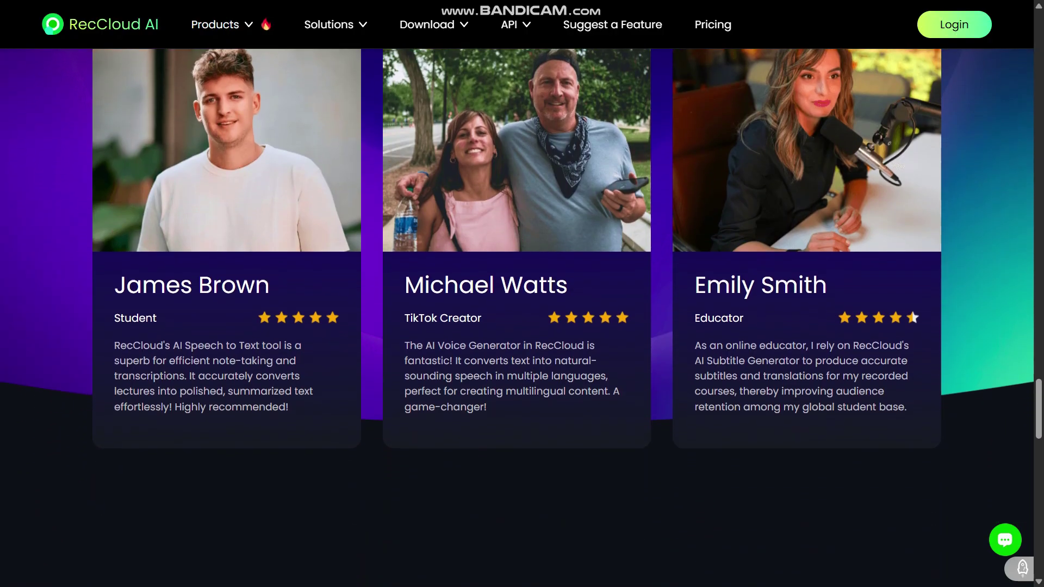
scroll(521, 315, "down", 3)
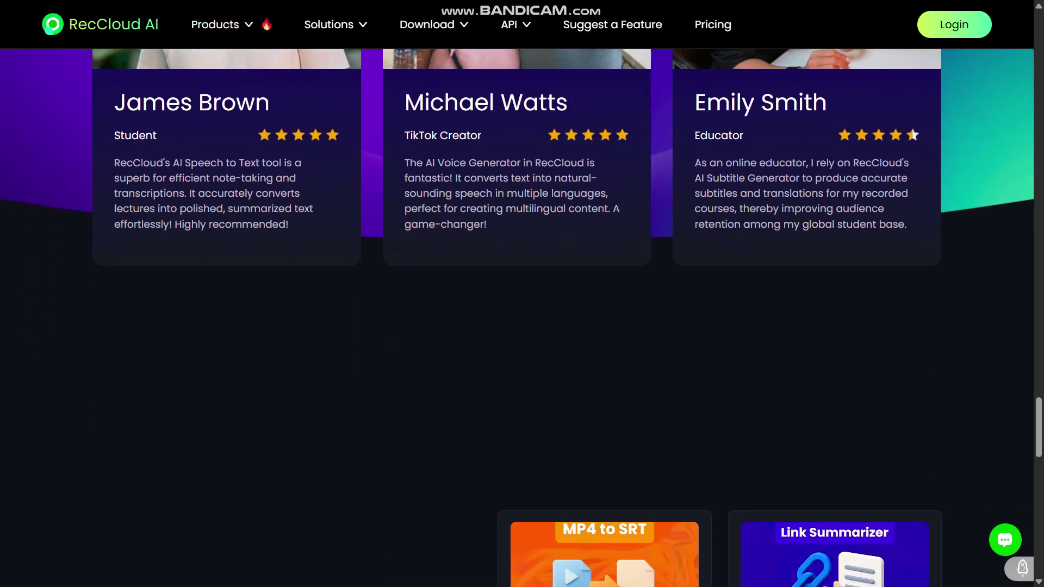
scroll(516, 304, "down", 3)
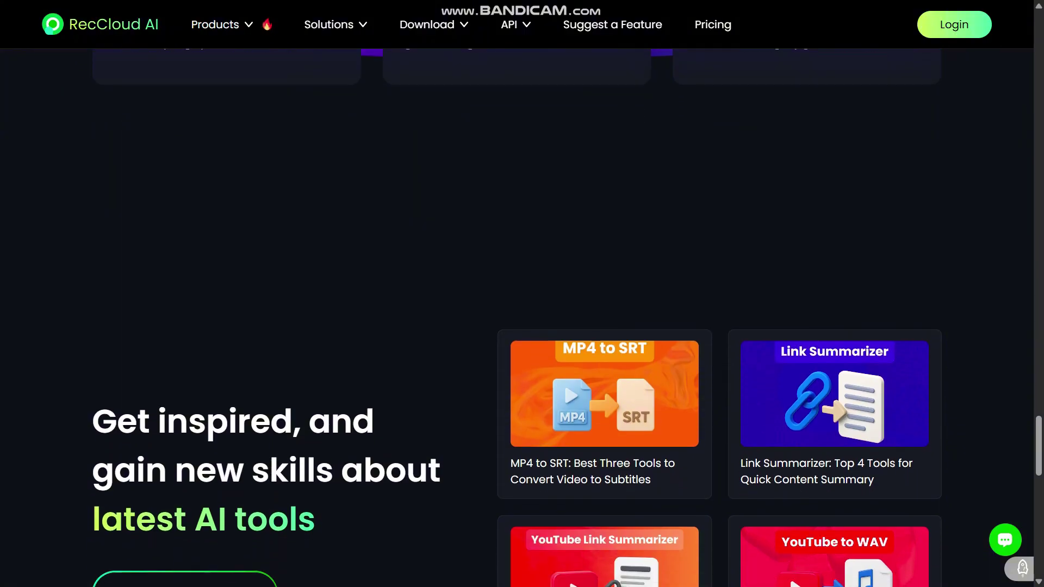
scroll(517, 304, "down", 3)
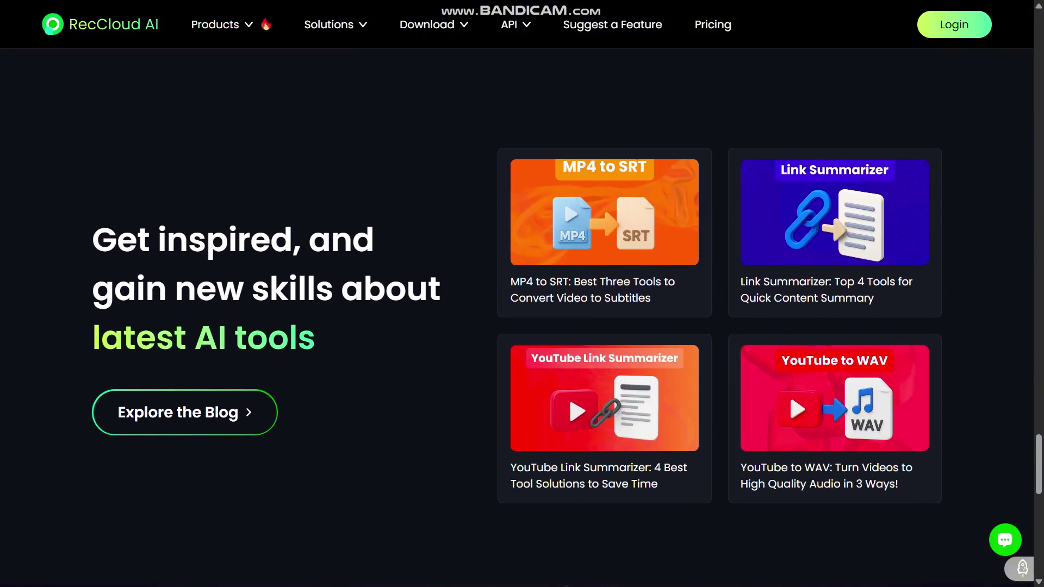